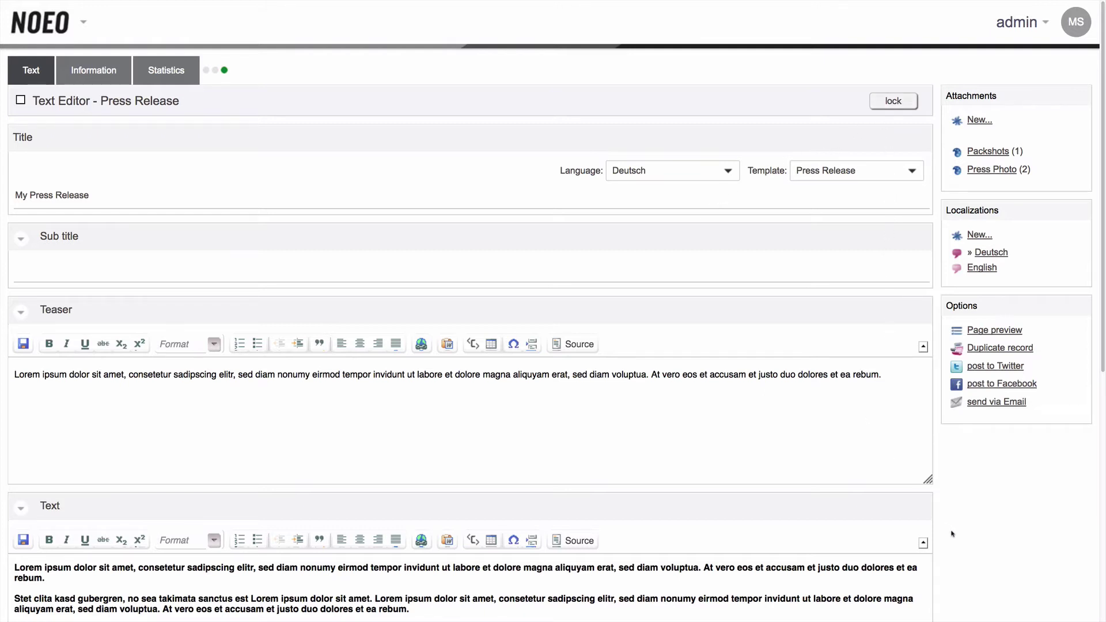
Open the English localization of the press release and start an email message from it
{"action": "left_click", "coordinate": [979, 268]}
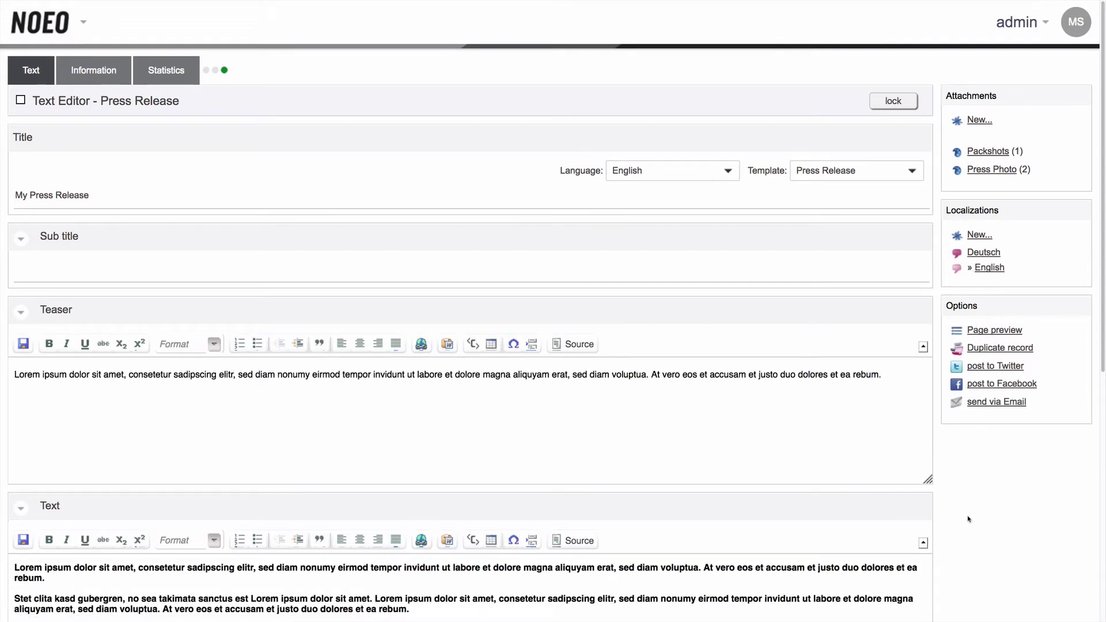
{"action": "left_click", "coordinate": [982, 403]}
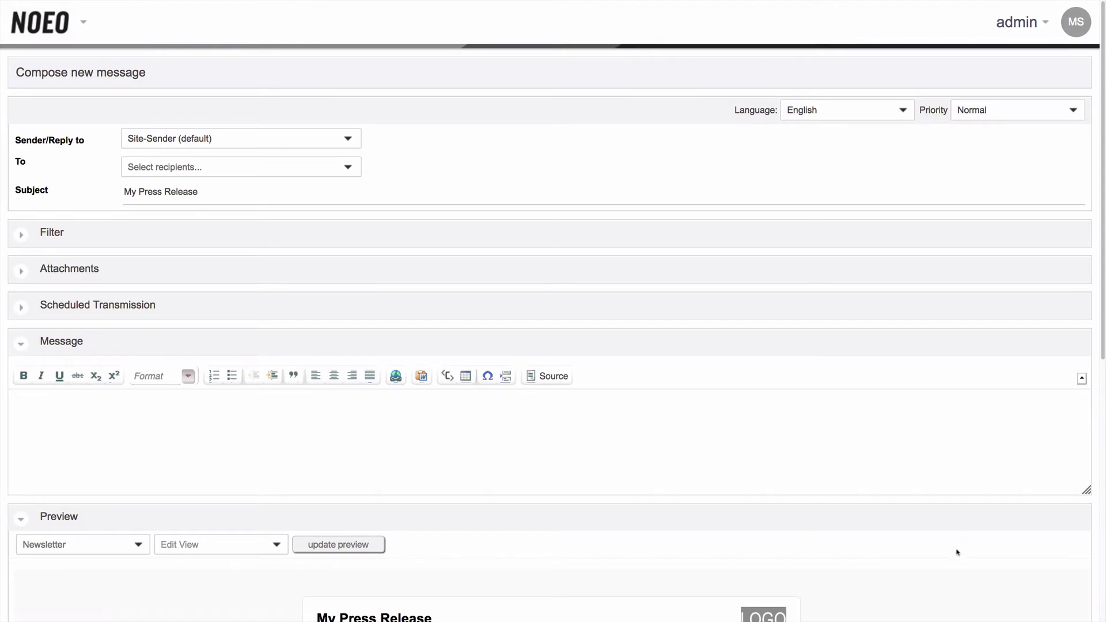
{"action": "scroll", "coordinate": [956, 551], "scroll_direction": "down", "scroll_amount": 2}
{"action": "scroll", "coordinate": [956, 552], "scroll_direction": "down", "scroll_amount": 5}
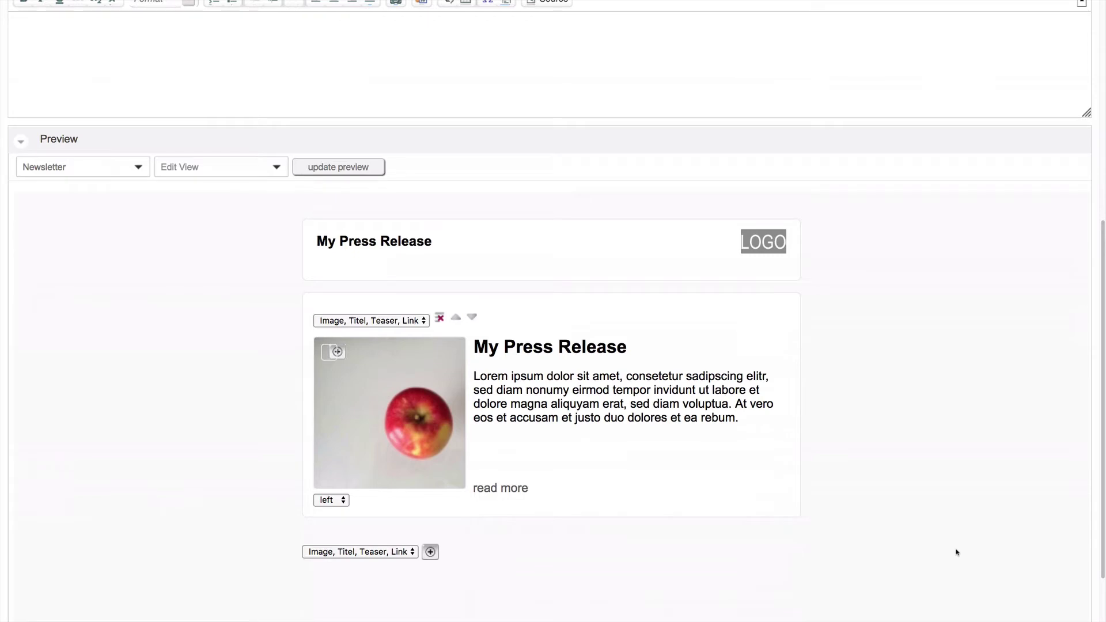
Add the Journalists group as recipients of the message
{"action": "scroll", "coordinate": [956, 552], "scroll_direction": "up", "scroll_amount": 6}
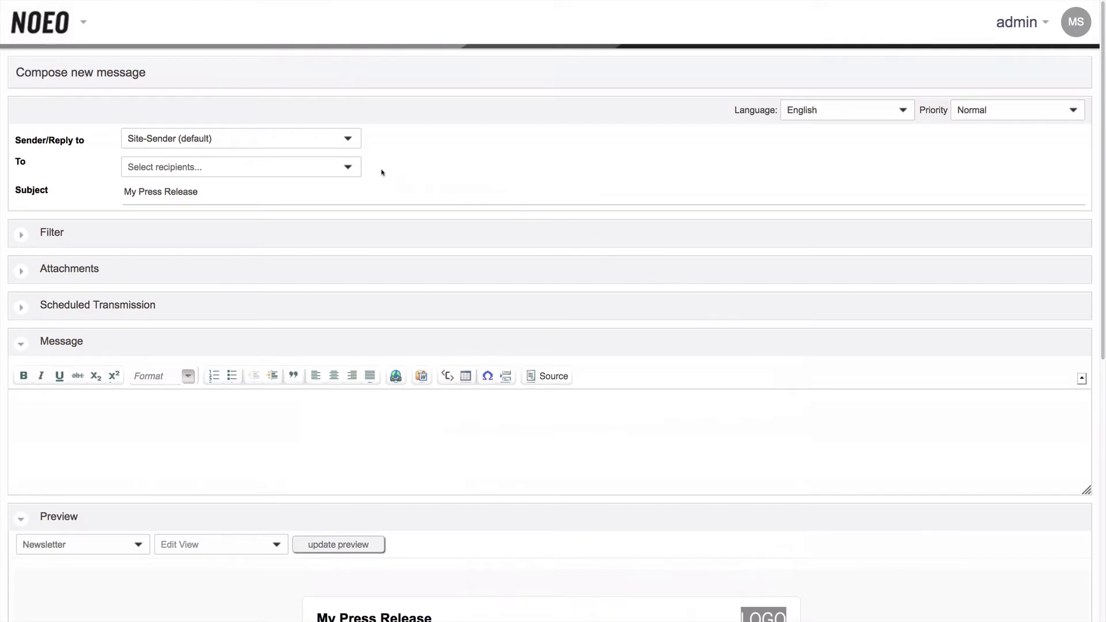
{"action": "left_click", "coordinate": [347, 168]}
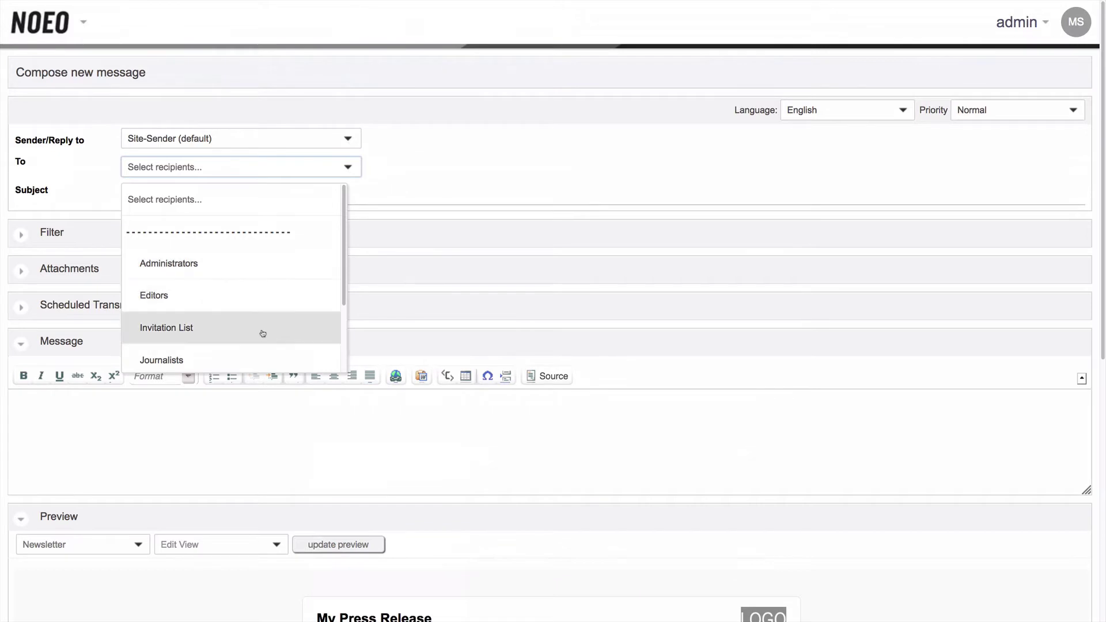
{"action": "left_click", "coordinate": [259, 361]}
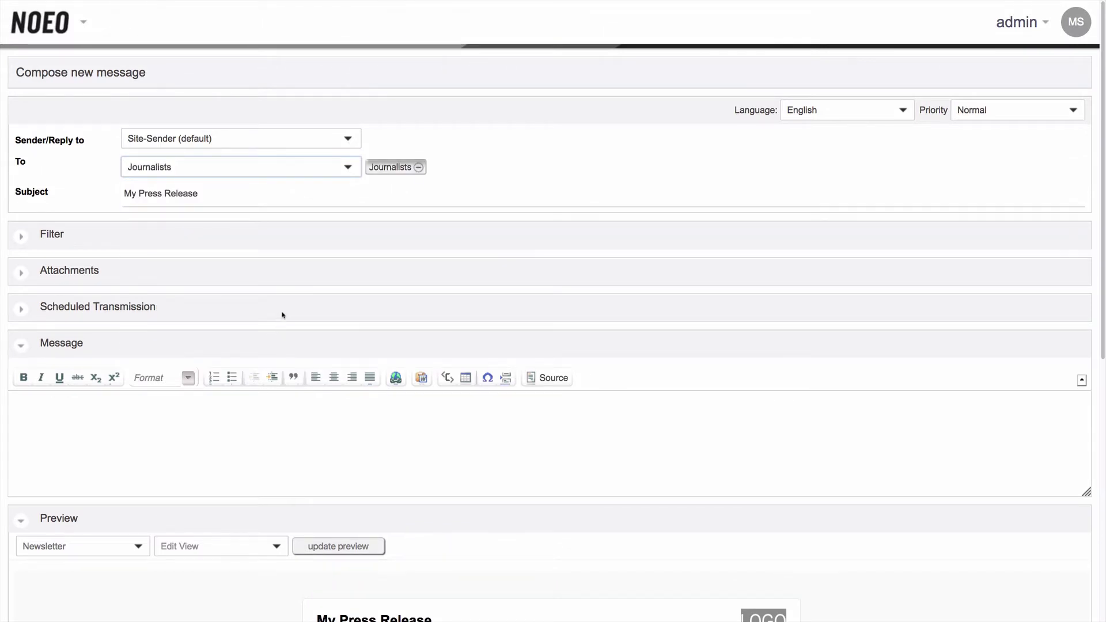
Add a new recipient by entering the contact's email address and assign it to the Journalists [Public group]
{"action": "left_click", "coordinate": [348, 167]}
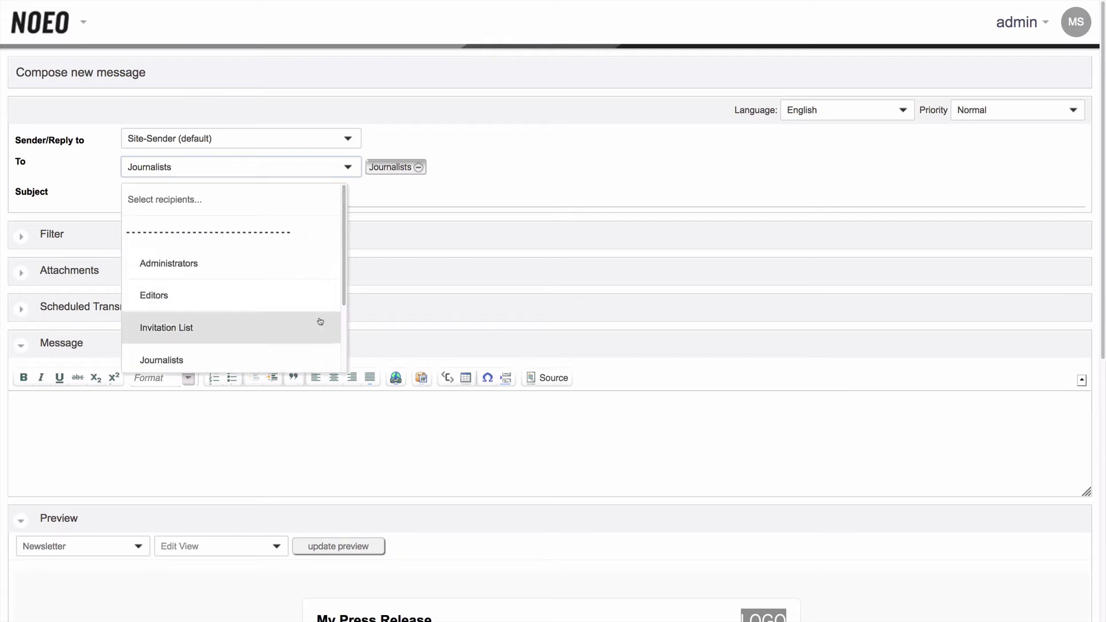
{"action": "scroll", "coordinate": [320, 321], "scroll_direction": "down", "scroll_amount": 5}
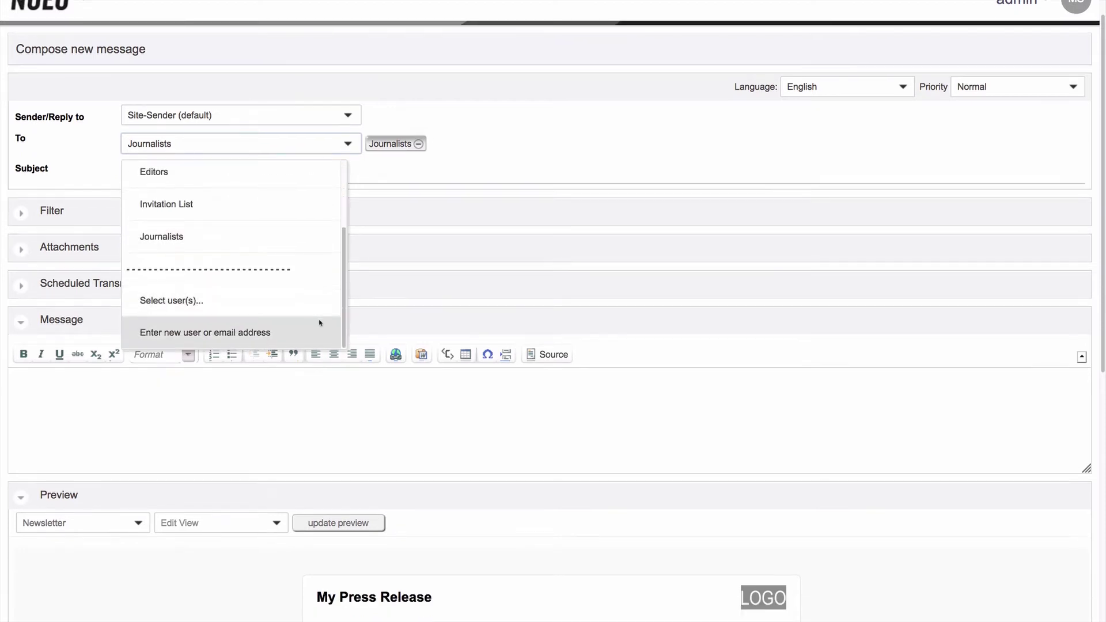
{"action": "left_click", "coordinate": [231, 336]}
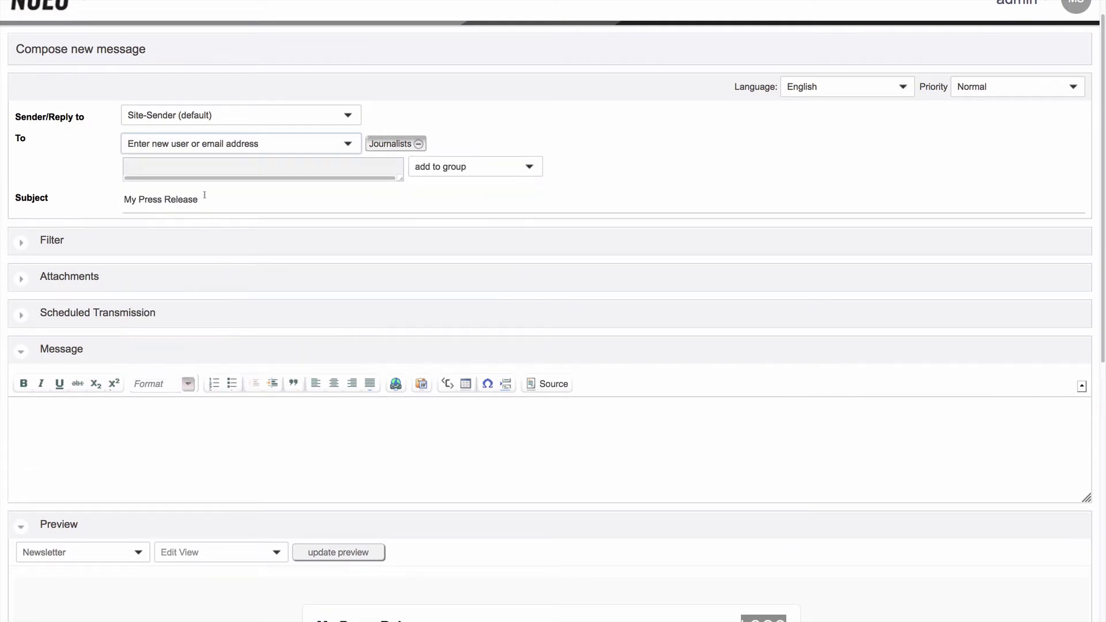
{"action": "left_click", "coordinate": [205, 168]}
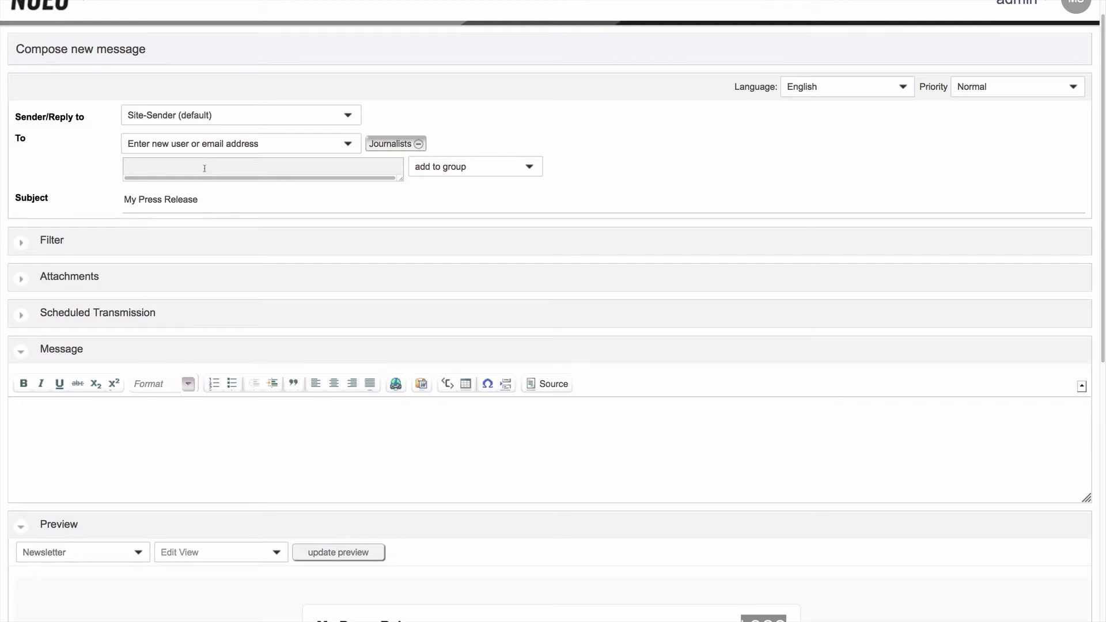
{"action": "type", "text": "martin.mustermann@mycompany"}
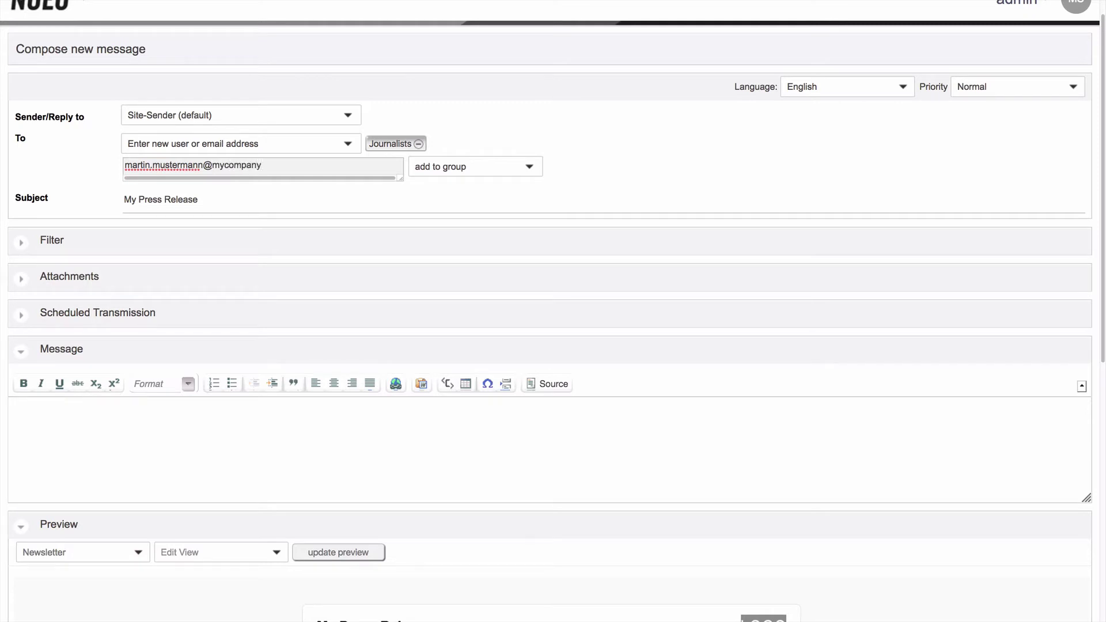
{"action": "type", "text": ".tld"}
{"action": "left_click", "coordinate": [530, 168]}
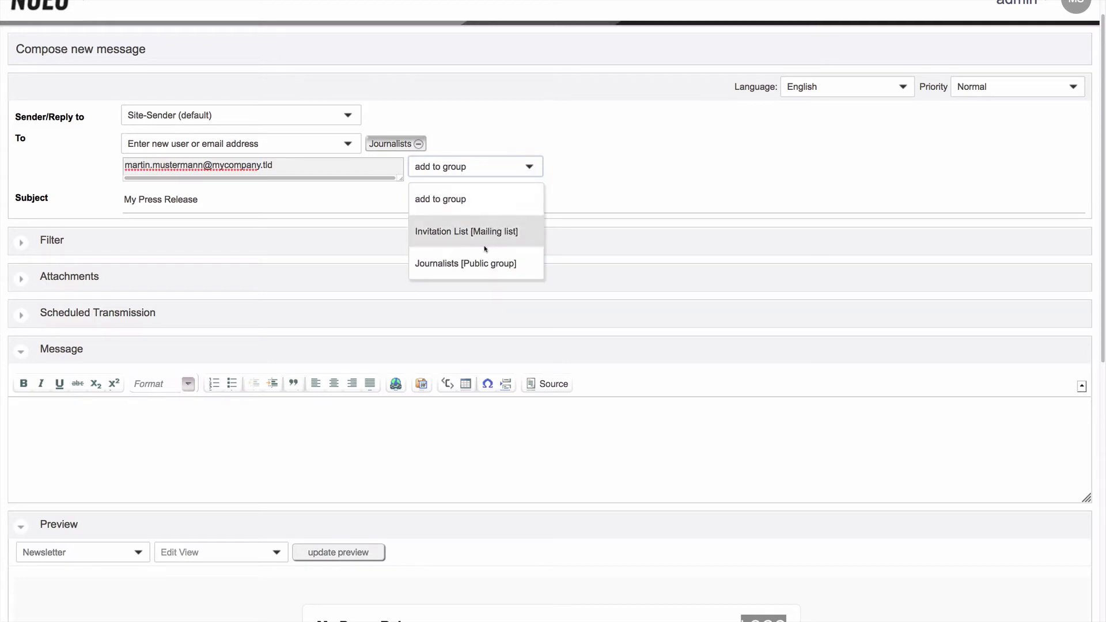
{"action": "left_click", "coordinate": [480, 273]}
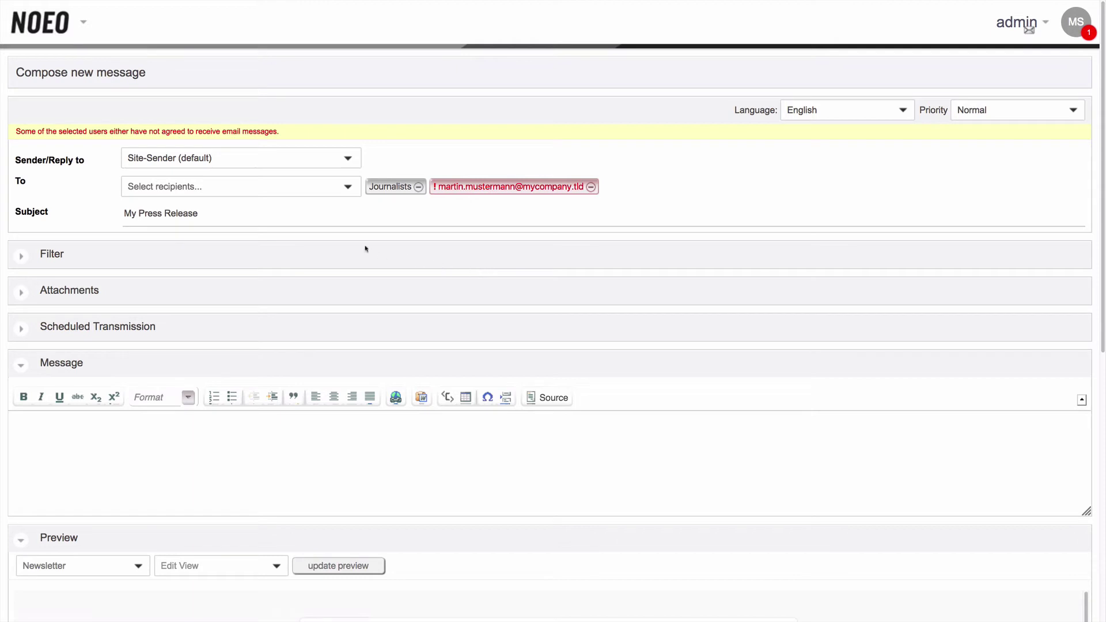
Change the message's sender from the site default to the named user's own address
{"action": "left_click", "coordinate": [348, 160]}
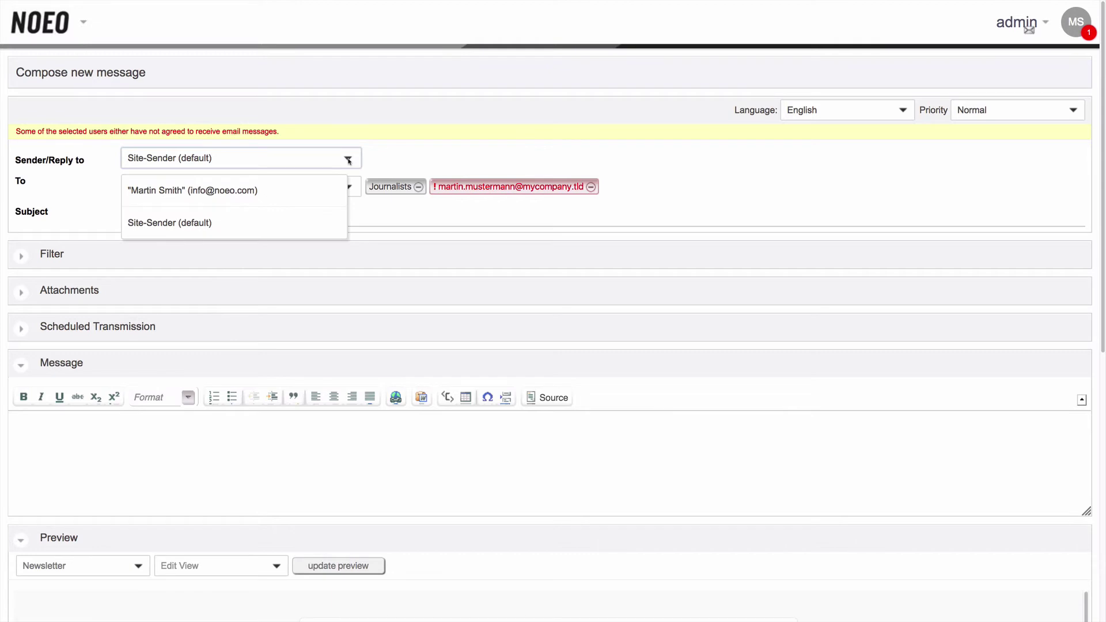
{"action": "left_click", "coordinate": [286, 194]}
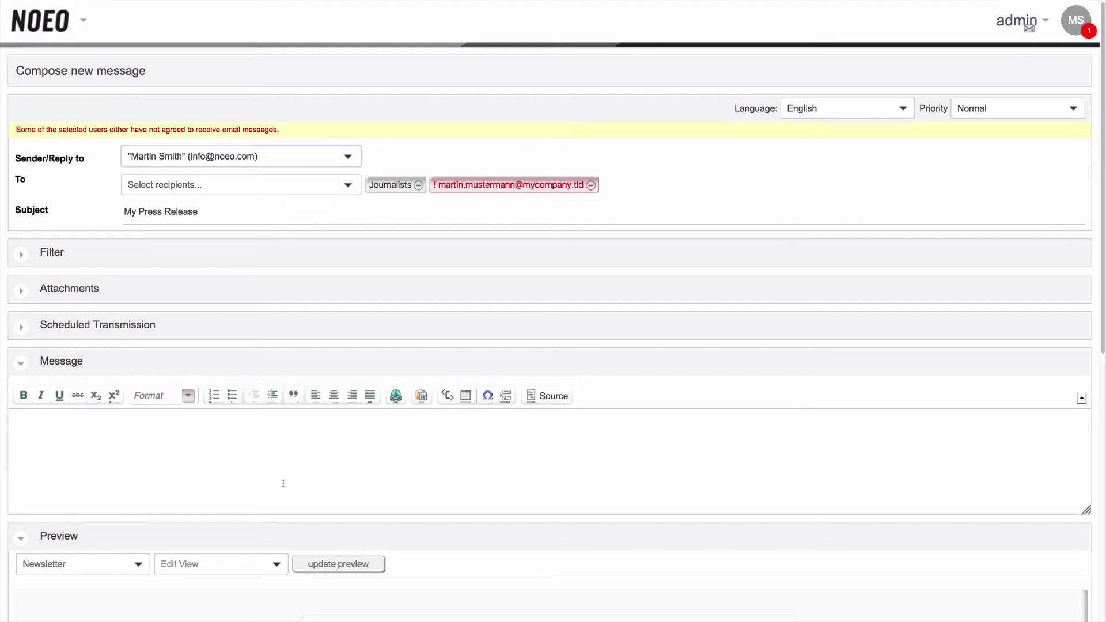
{"action": "scroll", "coordinate": [283, 483], "scroll_direction": "down", "scroll_amount": 10}
{"action": "scroll", "coordinate": [283, 486], "scroll_direction": "up", "scroll_amount": 5}
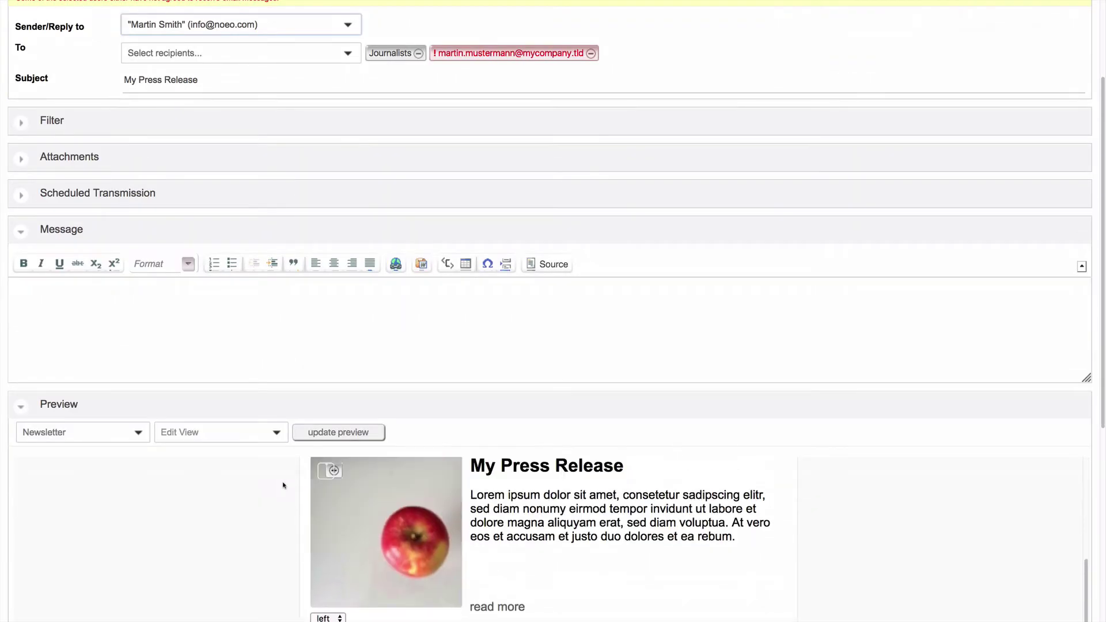
{"action": "scroll", "coordinate": [262, 330], "scroll_direction": "up", "scroll_amount": 3}
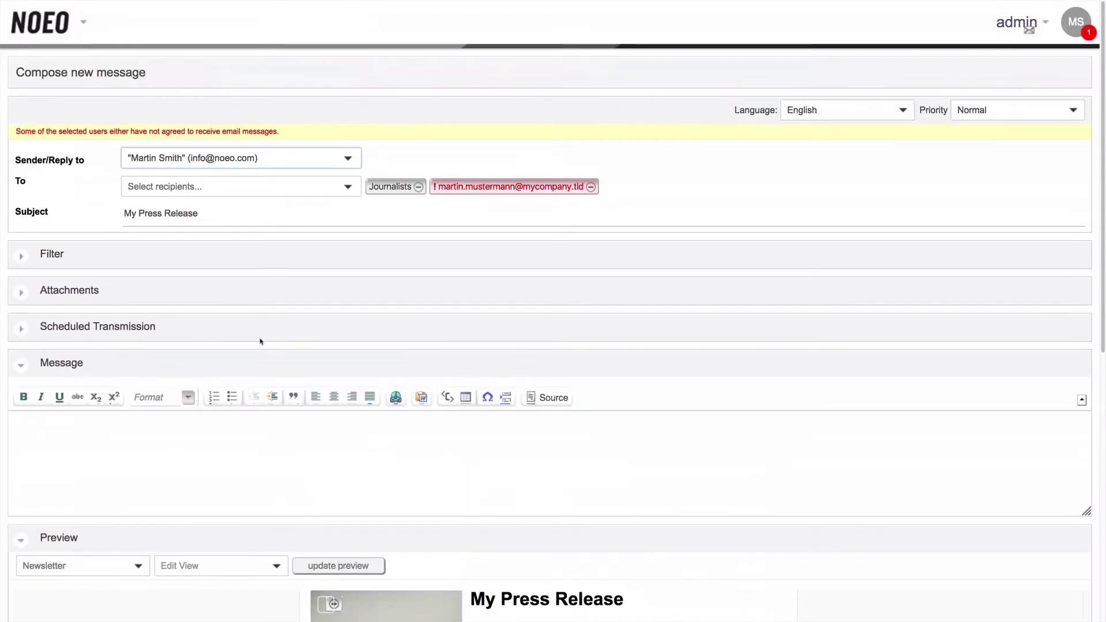
Write the salutation "Dear %%fullname%%!" in the message body and update the newsletter preview
{"action": "scroll", "coordinate": [240, 321], "scroll_direction": "down", "scroll_amount": 3}
{"action": "left_click", "coordinate": [242, 320]}
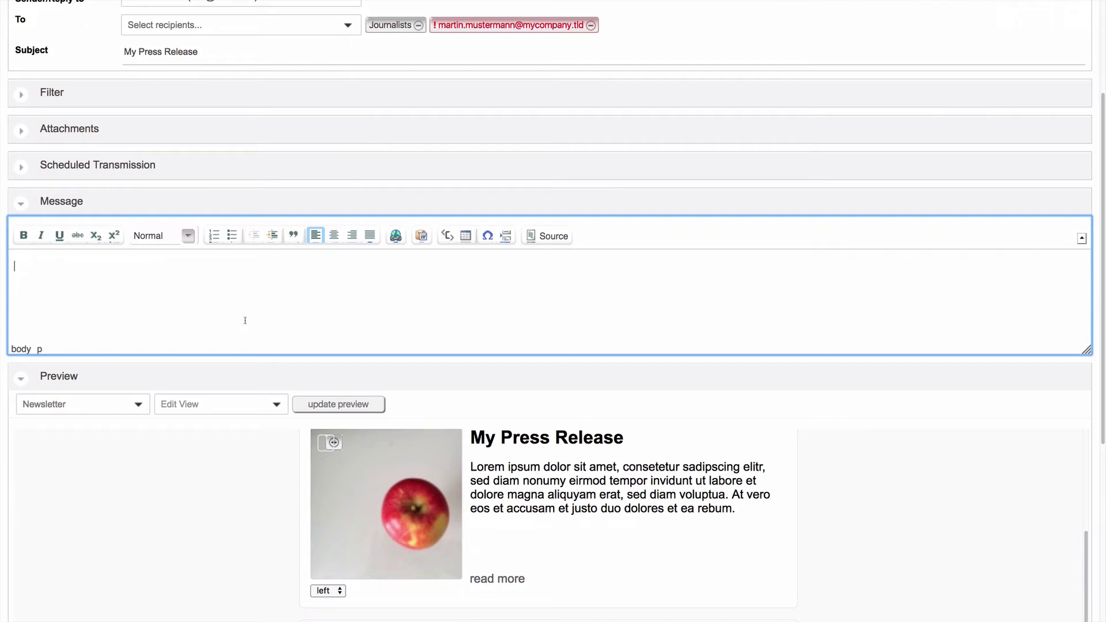
{"action": "type", "text": "Dear %%fullname%%!"}
{"action": "left_click", "coordinate": [310, 406]}
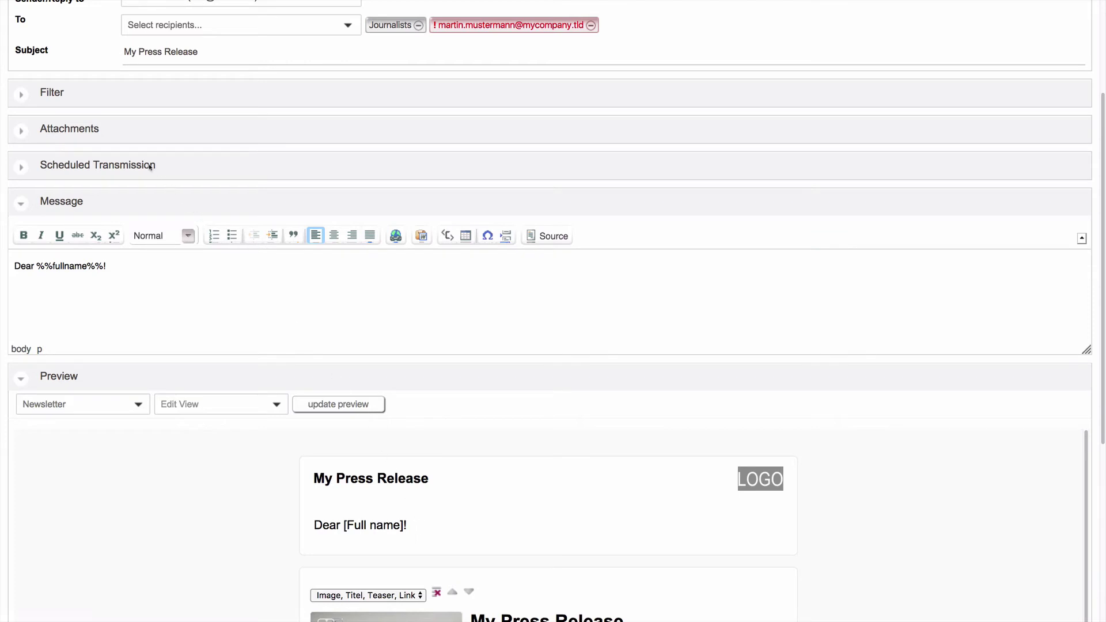
Attach the 2017-12-12 Red-Apple and Green-Apple press photos and the Yellow-Apple artwork from the language-neutral archive content
{"action": "left_click", "coordinate": [21, 132]}
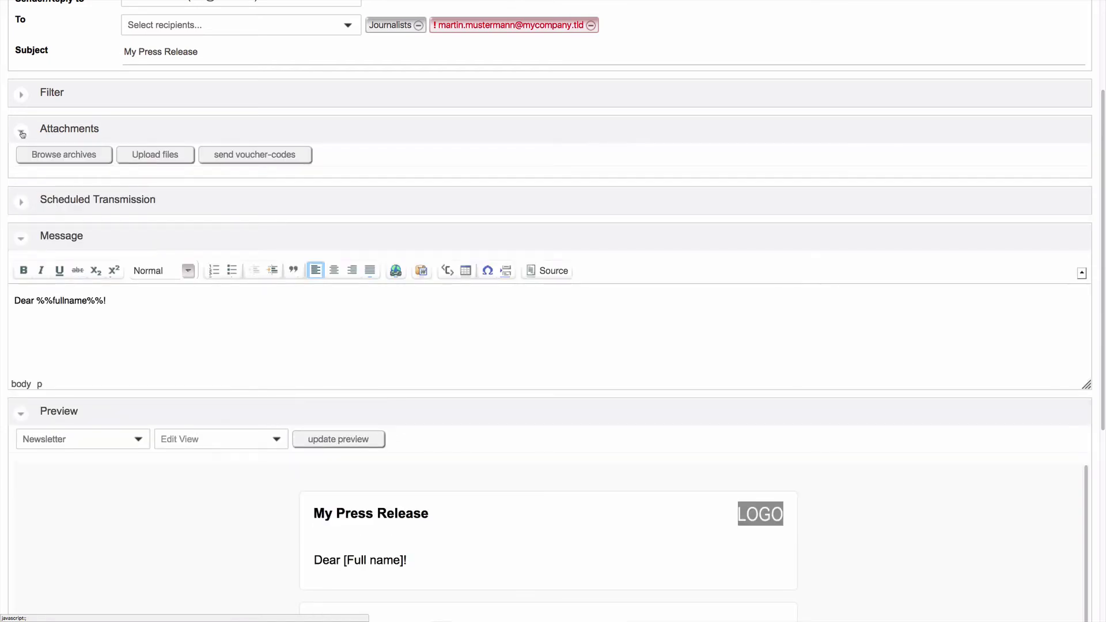
{"action": "left_click", "coordinate": [43, 156]}
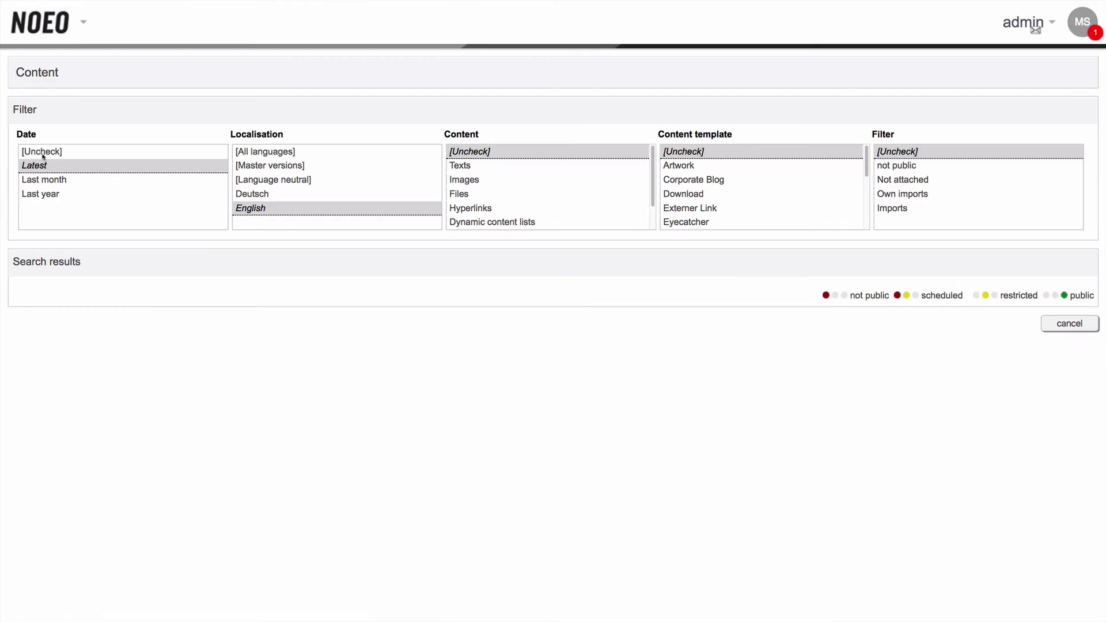
{"action": "left_click", "coordinate": [248, 183]}
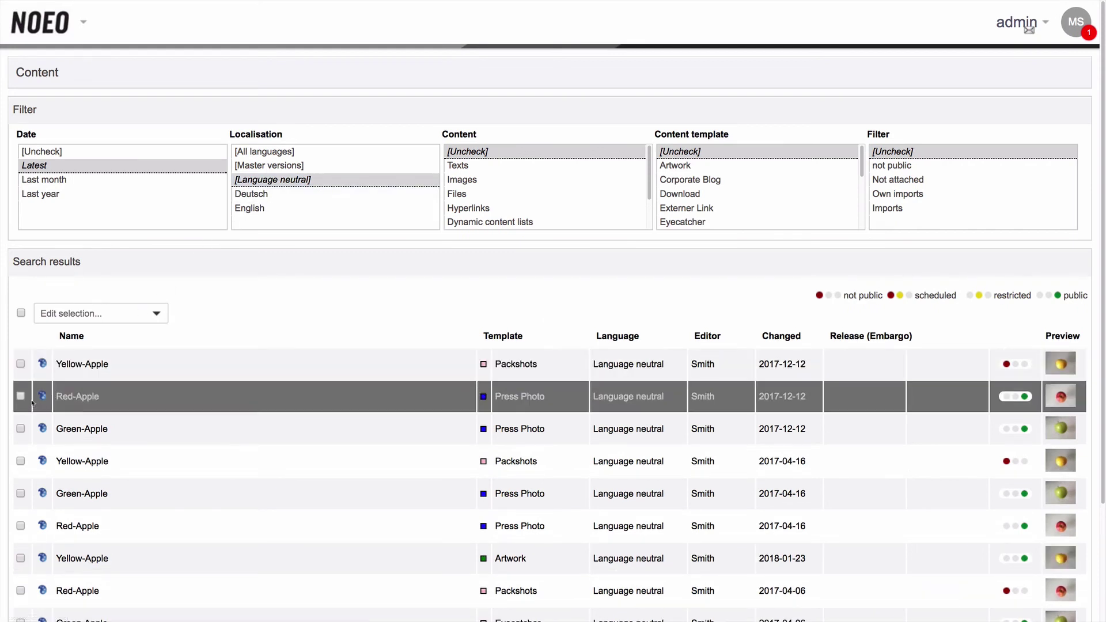
{"action": "left_click", "coordinate": [20, 397]}
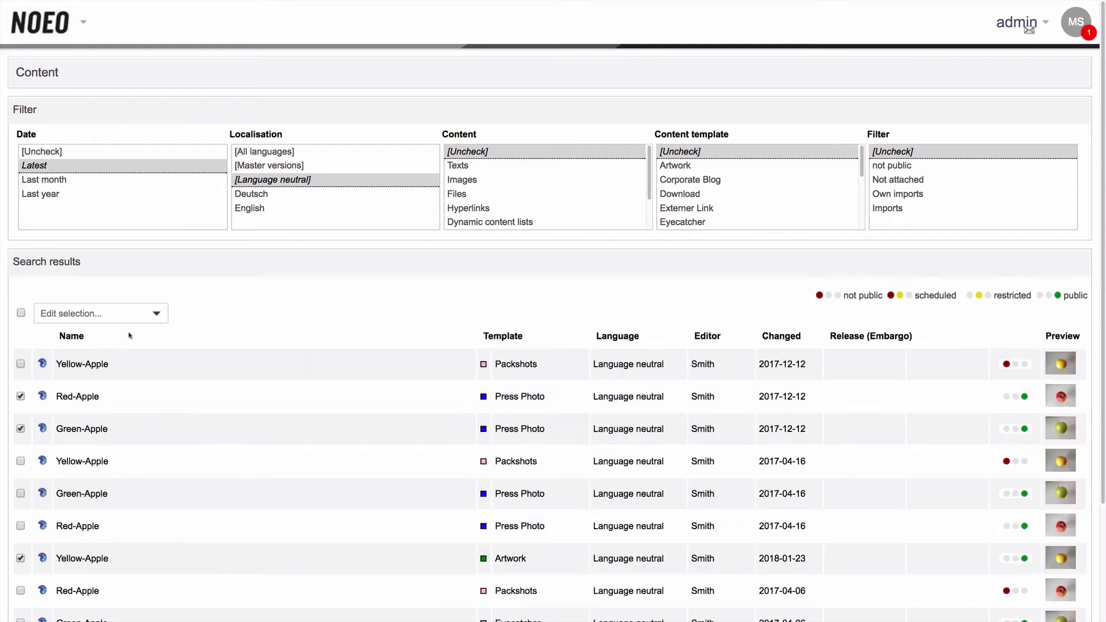
{"action": "left_click", "coordinate": [154, 316]}
{"action": "left_click", "coordinate": [70, 373]}
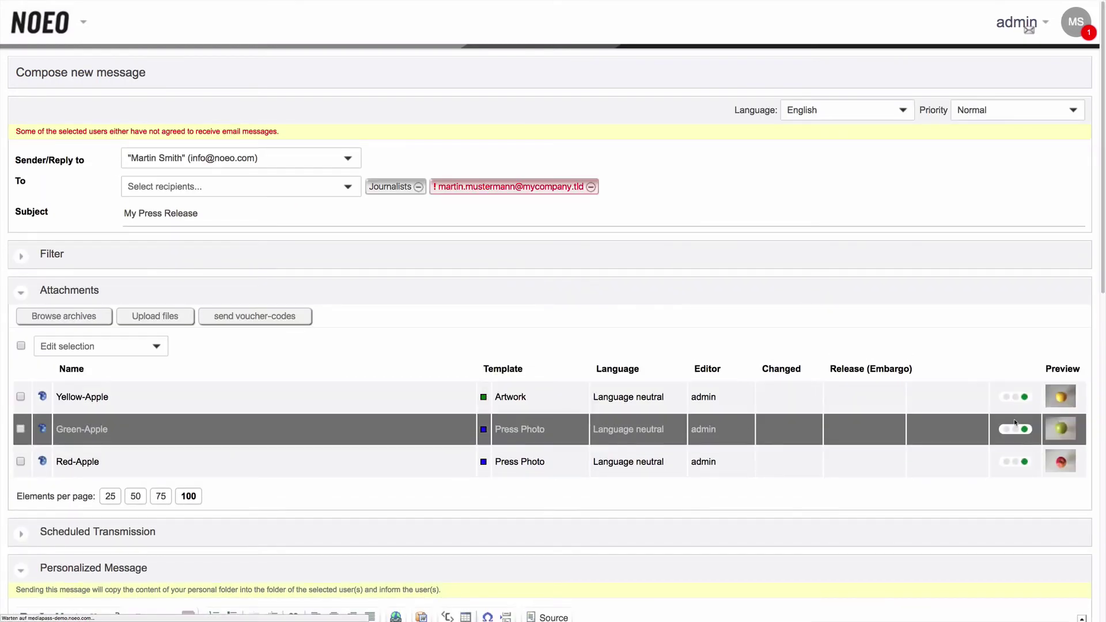
Check the newsletter preview for the salutation, the article and the attached images, and review the attachment list
{"action": "scroll", "coordinate": [1104, 436], "scroll_direction": "down", "scroll_amount": 8}
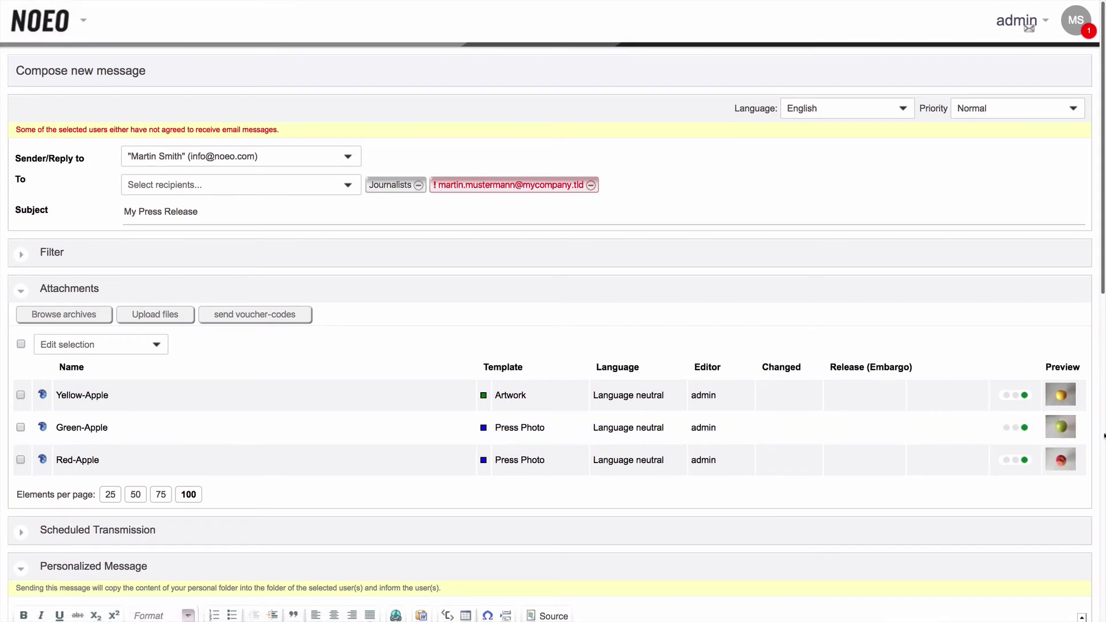
{"action": "scroll", "coordinate": [1103, 435], "scroll_direction": "down", "scroll_amount": 5}
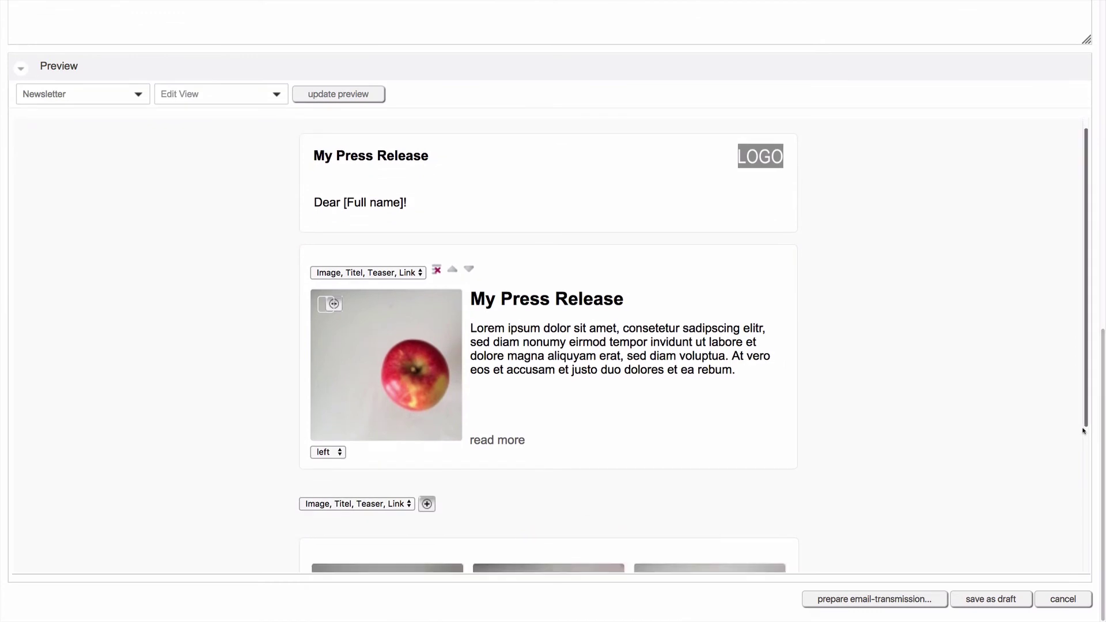
{"action": "scroll", "coordinate": [1029, 412], "scroll_direction": "down", "scroll_amount": 4}
{"action": "scroll", "coordinate": [1029, 414], "scroll_direction": "down", "scroll_amount": 1}
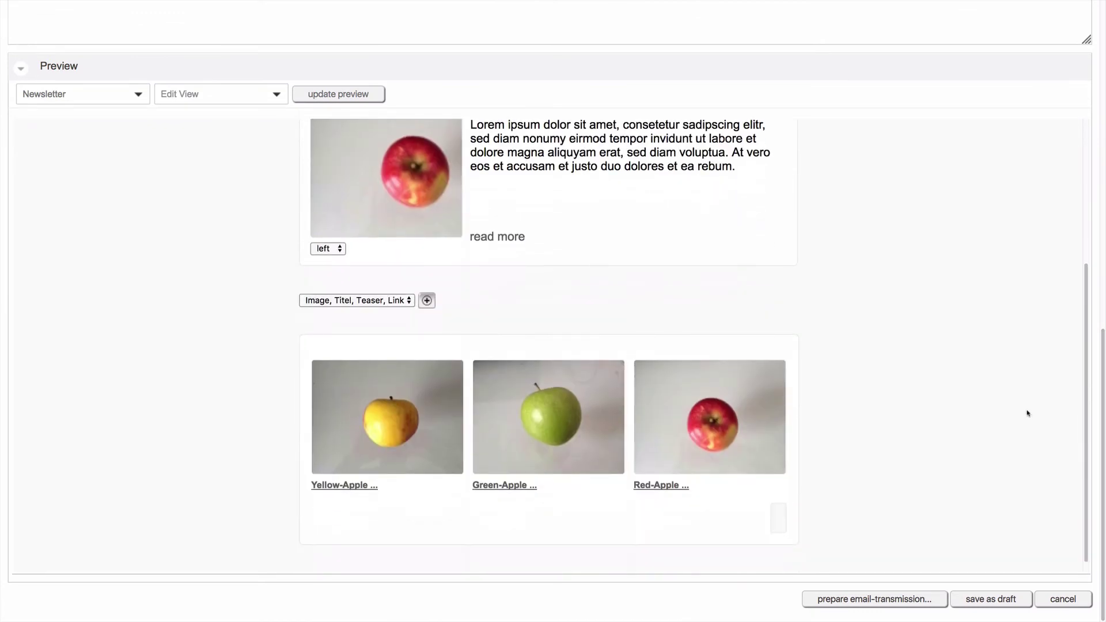
{"action": "scroll", "coordinate": [1024, 414], "scroll_direction": "down", "scroll_amount": 1}
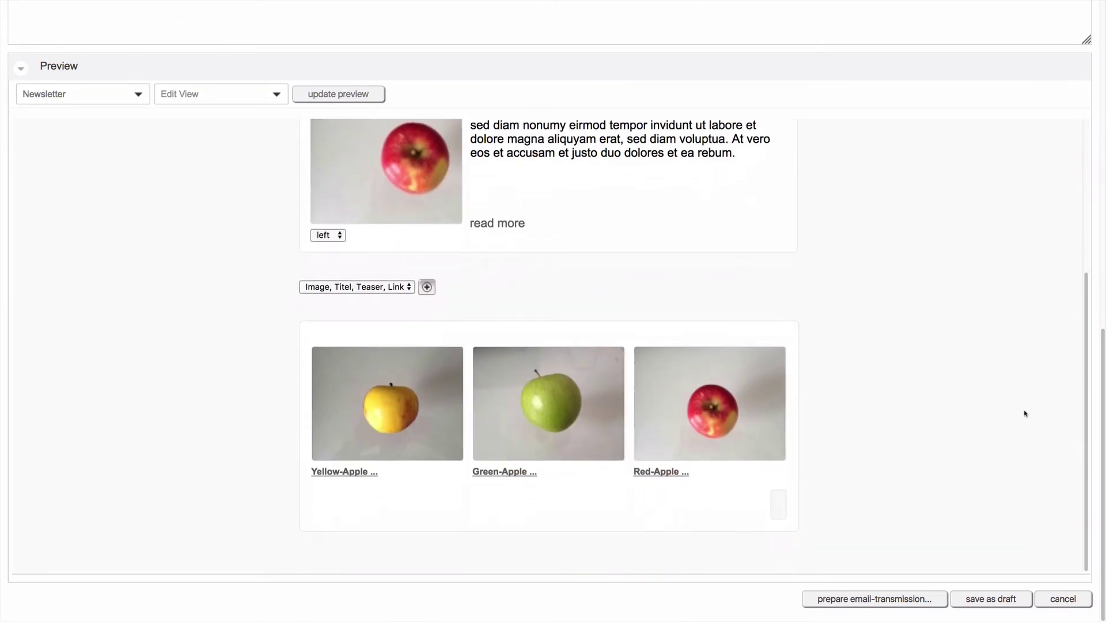
{"action": "scroll", "coordinate": [1025, 413], "scroll_direction": "up", "scroll_amount": 3}
{"action": "scroll", "coordinate": [1024, 414], "scroll_direction": "up", "scroll_amount": 10}
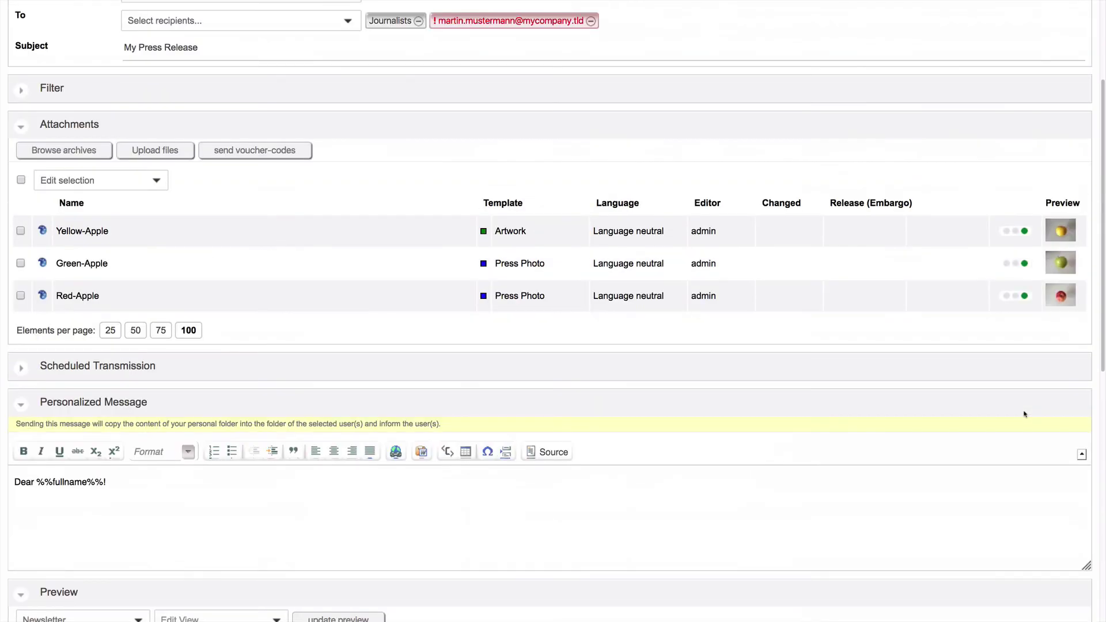
Shorten the article teaser in the newsletter preview by removing its last sentence and ending it with "voluptua..."
{"action": "scroll", "coordinate": [1025, 414], "scroll_direction": "down", "scroll_amount": 8}
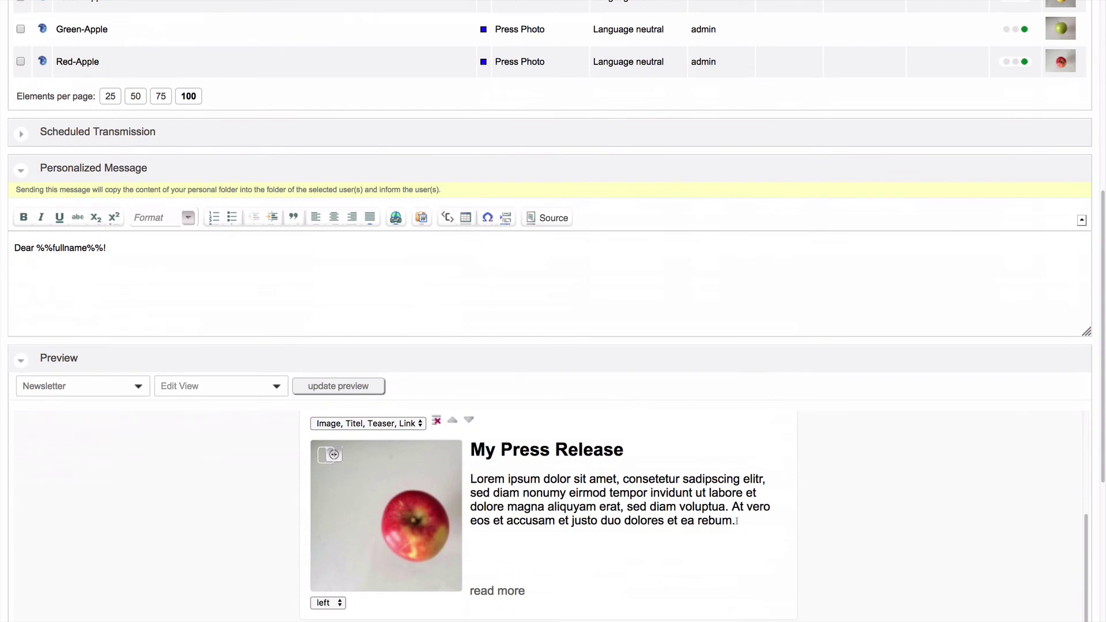
{"action": "left_click", "coordinate": [736, 521]}
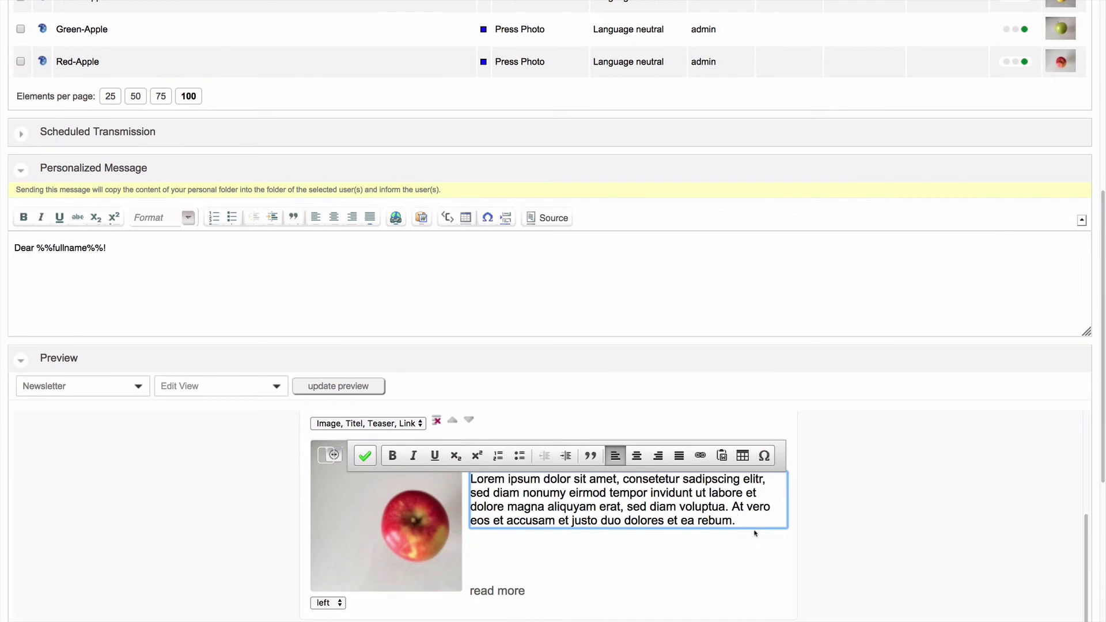
{"action": "left_click_drag", "start_coordinate": [739, 521], "coordinate": [732, 507]}
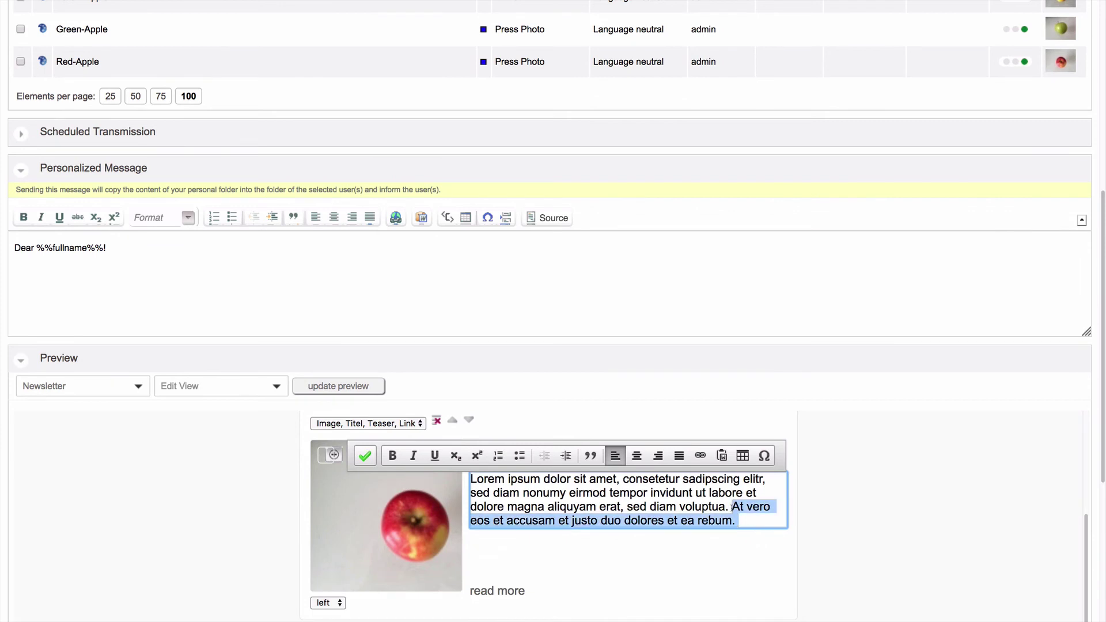
{"action": "key", "text": "BackSpace"}
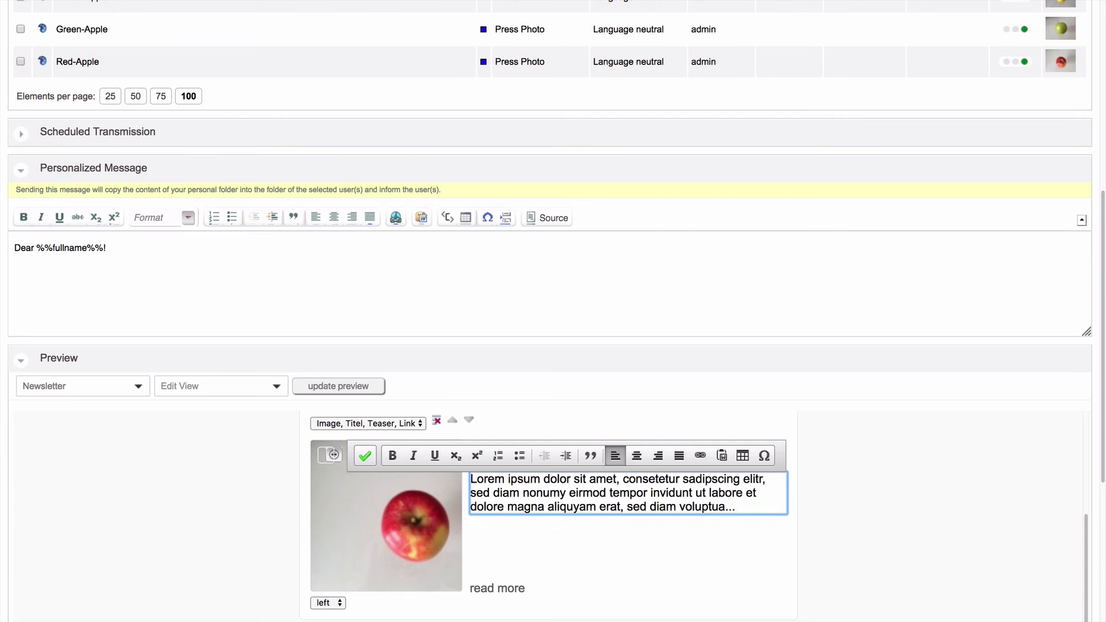
Change the article's link text in the newsletter preview to "more information" and save it
{"action": "left_click", "coordinate": [512, 586]}
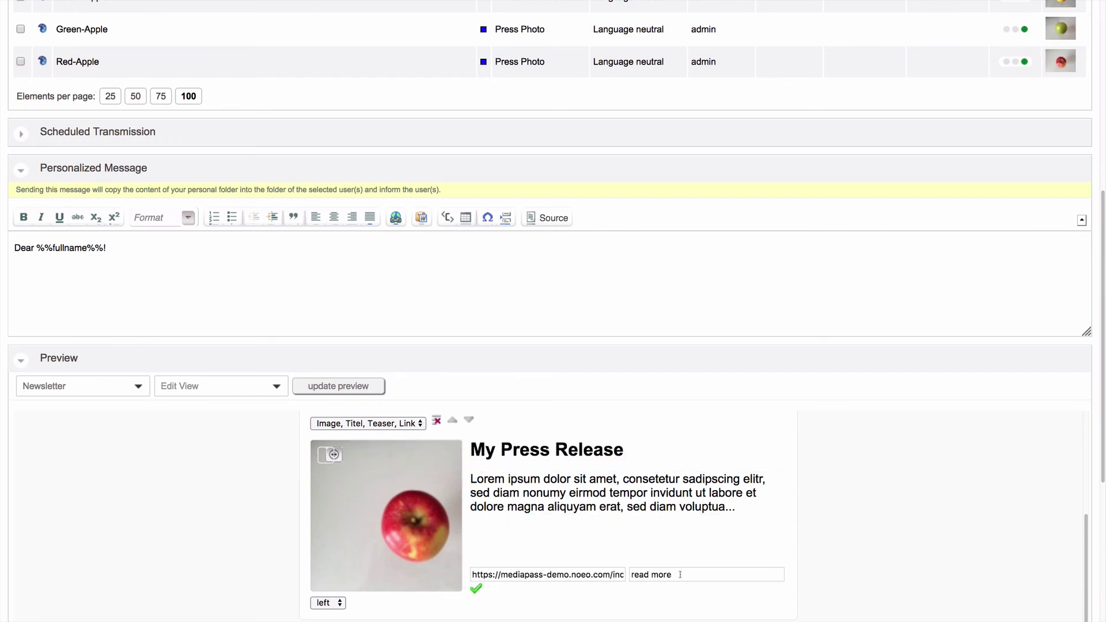
{"action": "left_click", "coordinate": [680, 574]}
{"action": "left_click_drag", "start_coordinate": [680, 574], "coordinate": [621, 574]}
{"action": "type", "text": "m"}
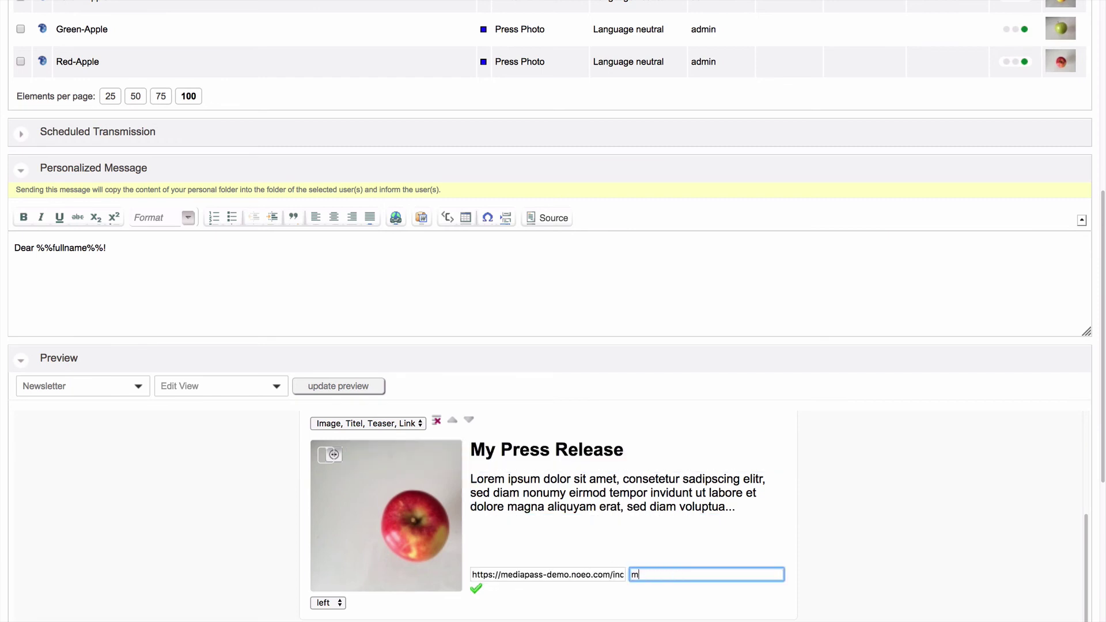
{"action": "type", "text": "ore information"}
{"action": "left_click", "coordinate": [476, 588]}
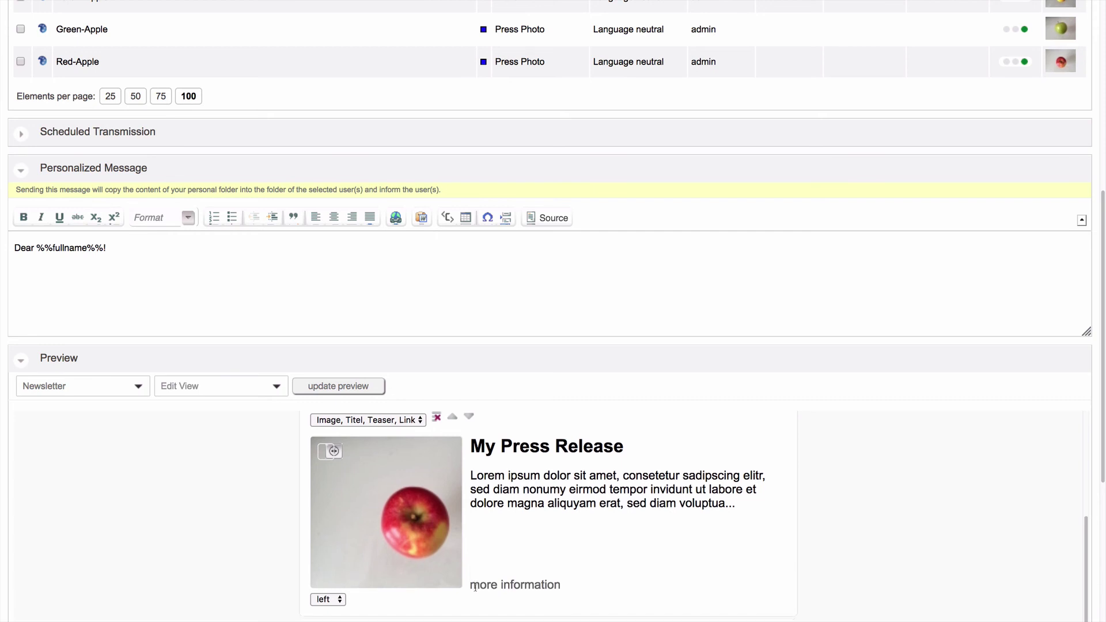
Add an exclamation mark to the article title so it reads "My Press Release!" and save it
{"action": "left_click", "coordinate": [575, 442]}
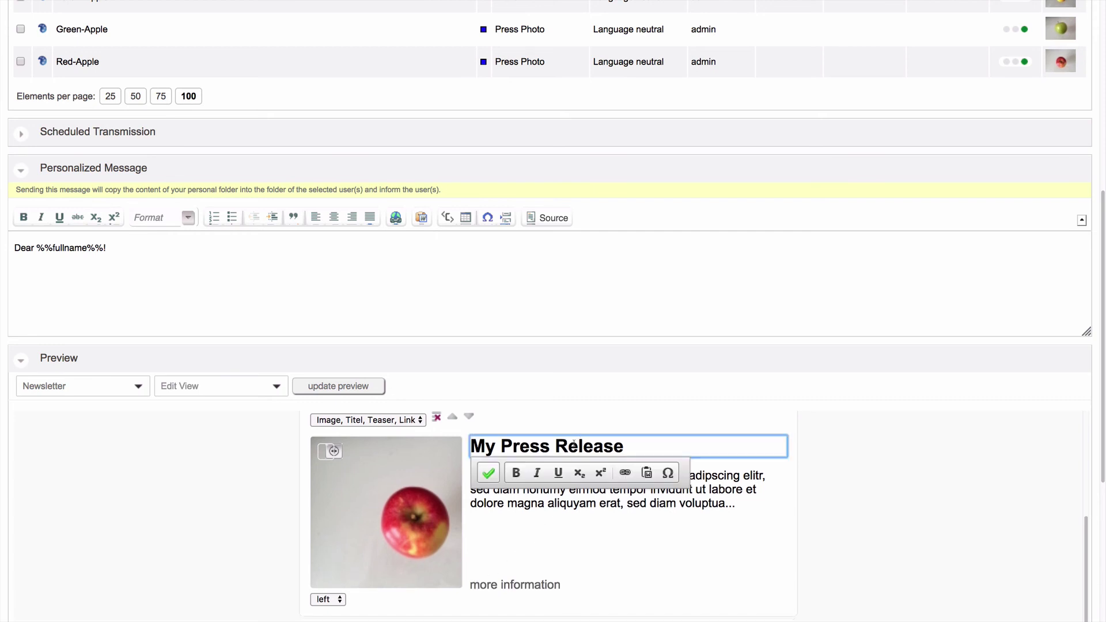
{"action": "left_click", "coordinate": [626, 444]}
{"action": "type", "text": "!"}
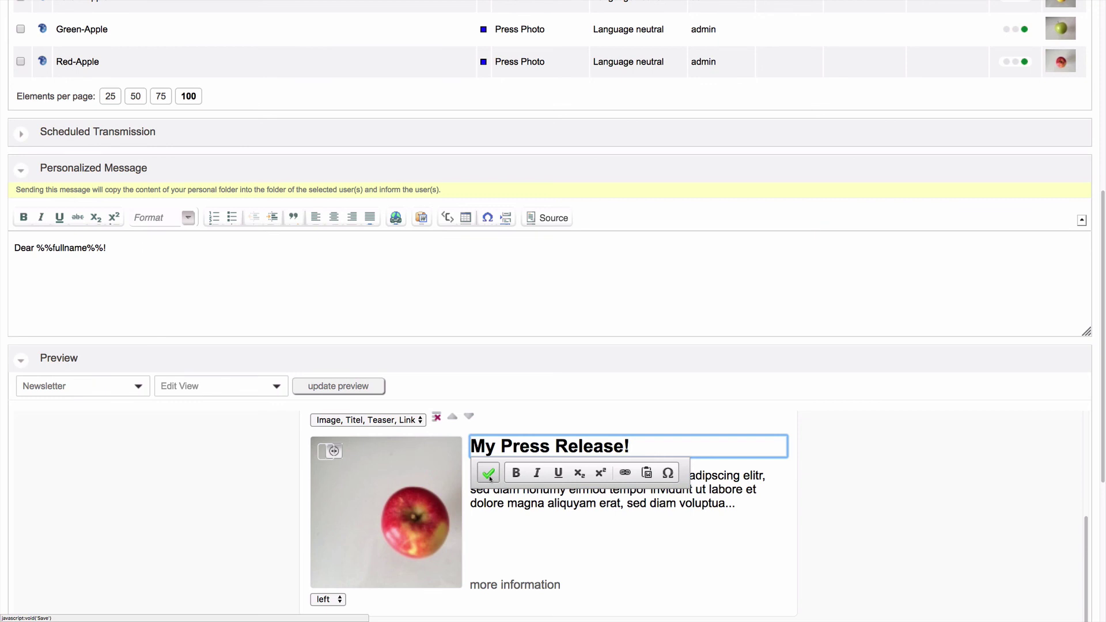
{"action": "left_click", "coordinate": [489, 474]}
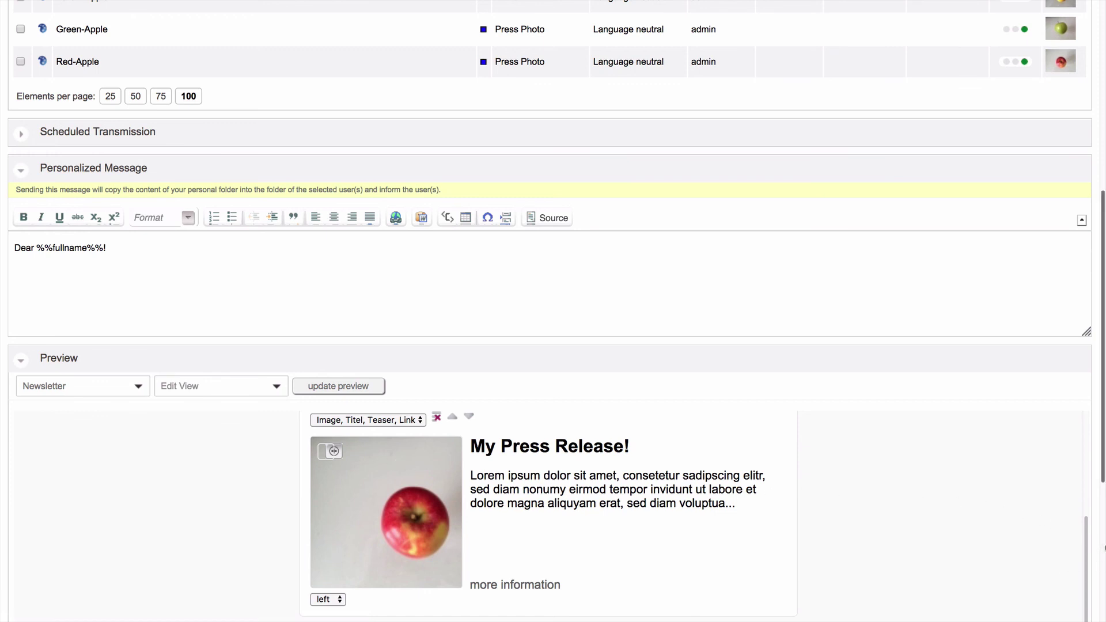
Prepare the email transmission, agree to send to all selected users, and start the transmission
{"action": "scroll", "coordinate": [1102, 550], "scroll_direction": "down", "scroll_amount": 5}
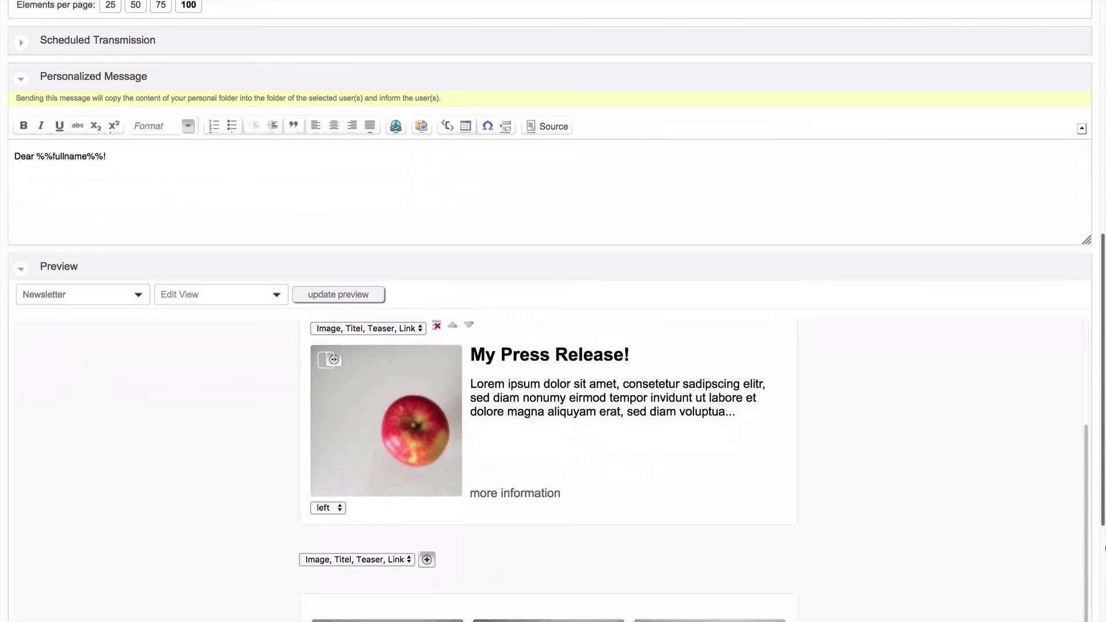
{"action": "scroll", "coordinate": [1103, 549], "scroll_direction": "down", "scroll_amount": 1}
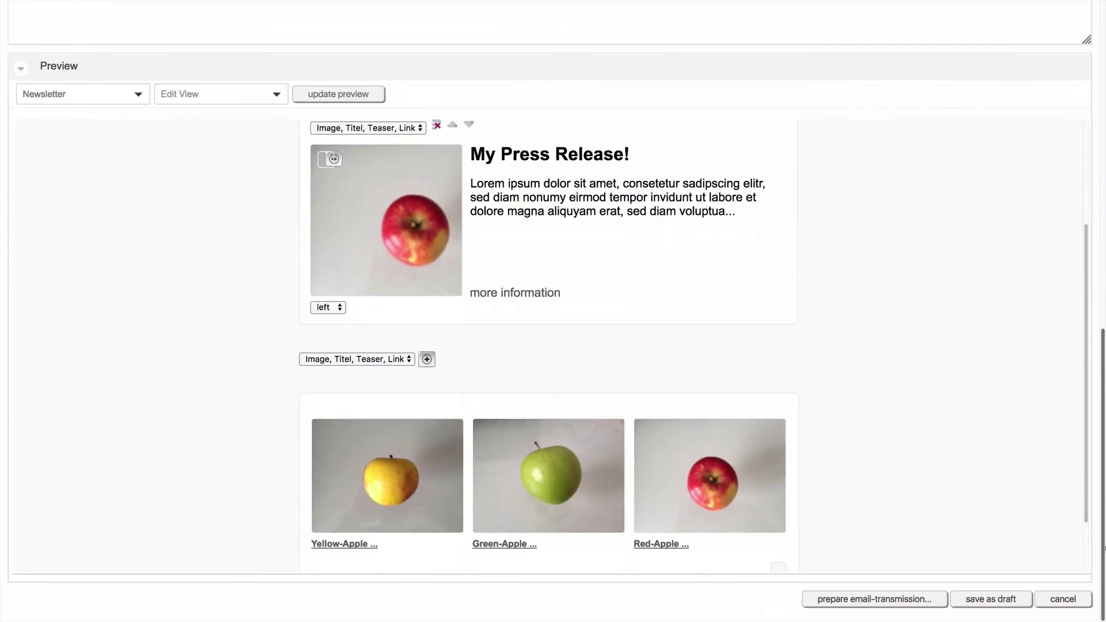
{"action": "left_click", "coordinate": [922, 603]}
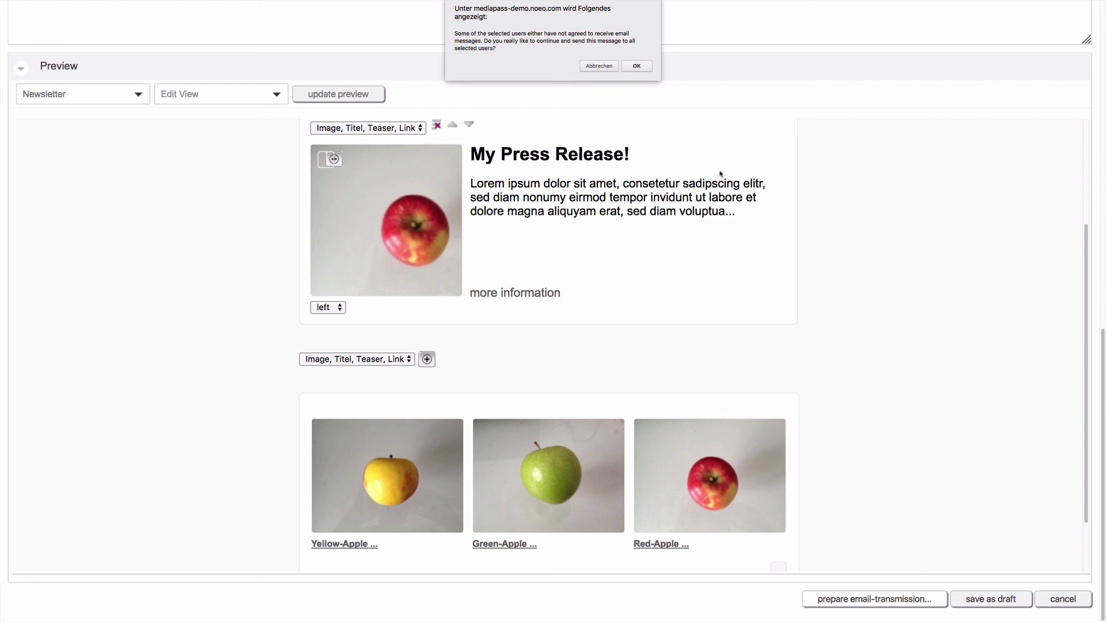
{"action": "left_click", "coordinate": [636, 66]}
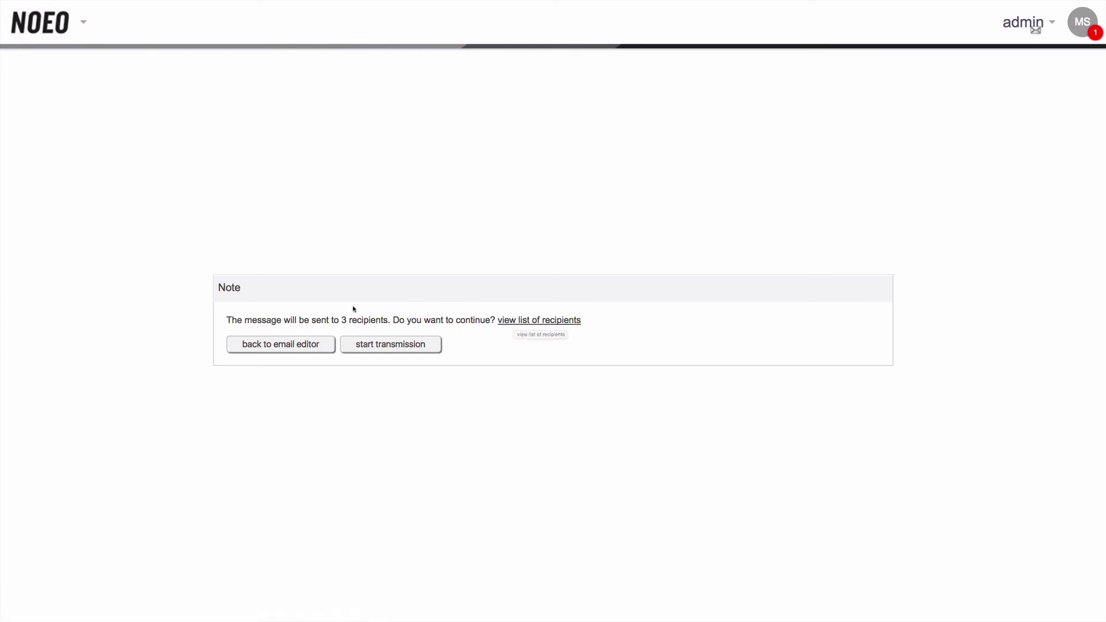
{"action": "left_click", "coordinate": [358, 346]}
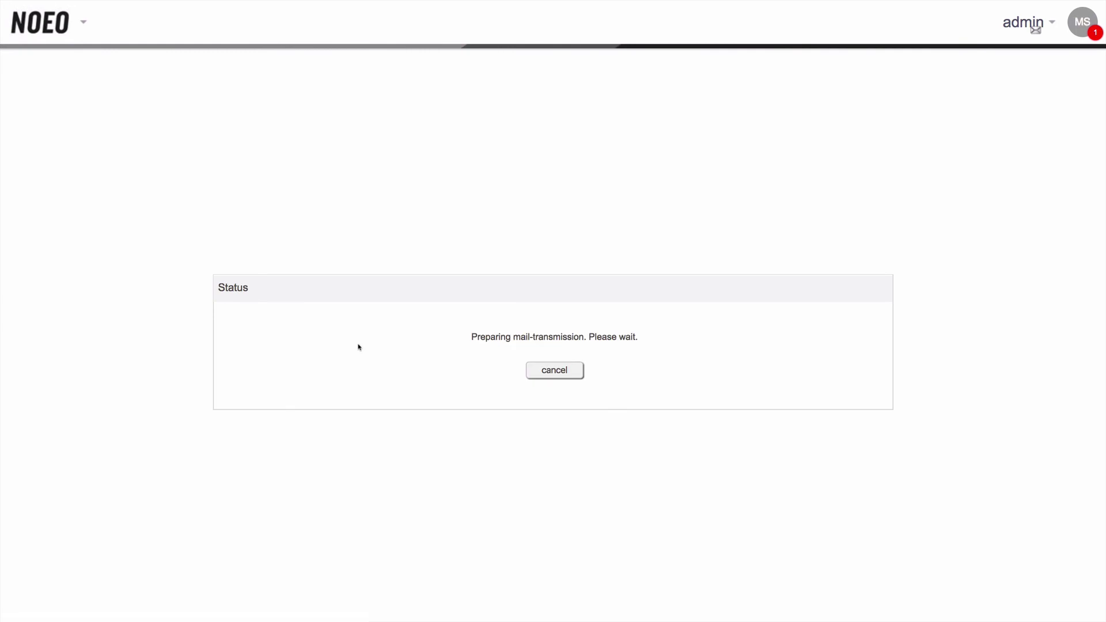